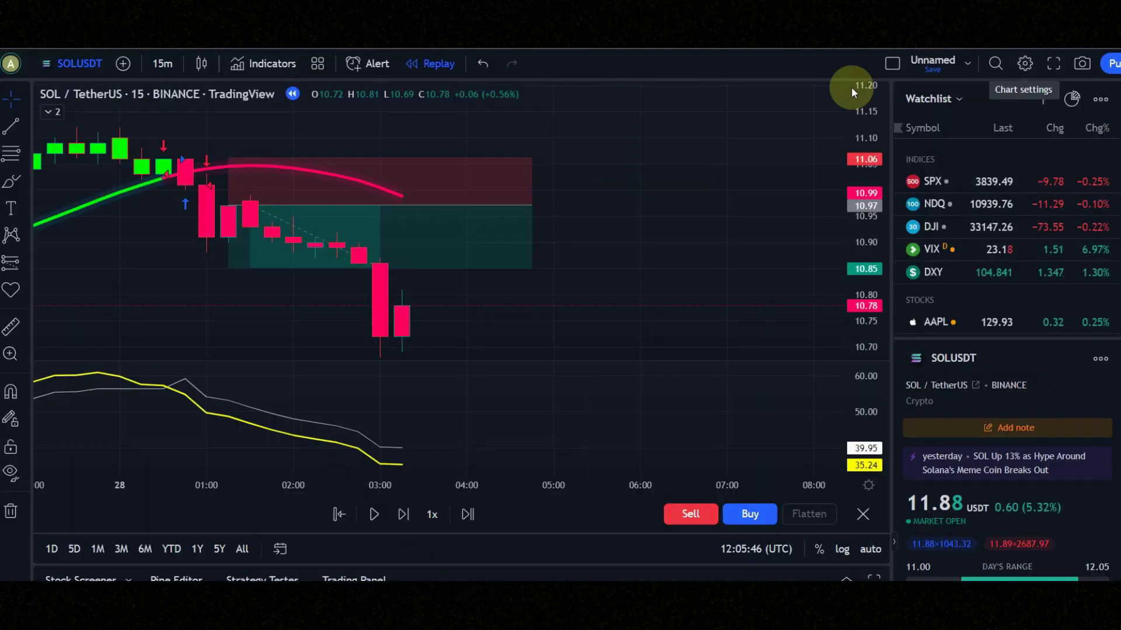
# Keep the chart on 15-minute candles with the candlestick chart type unchanged.
pyautogui.click(161, 63)
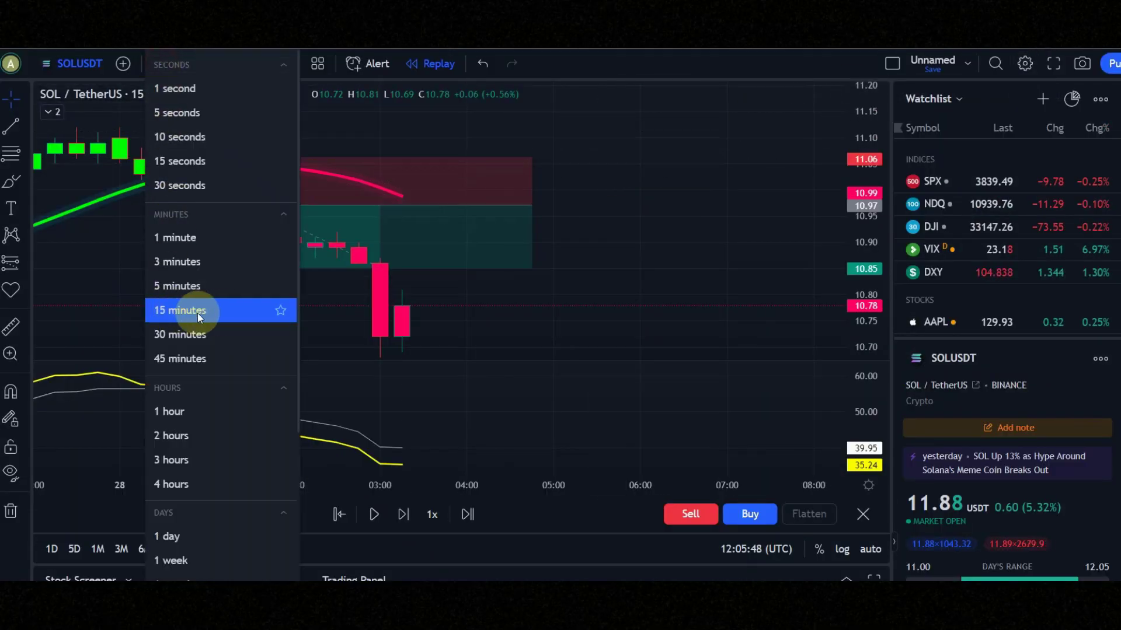
pyautogui.click(689, 260)
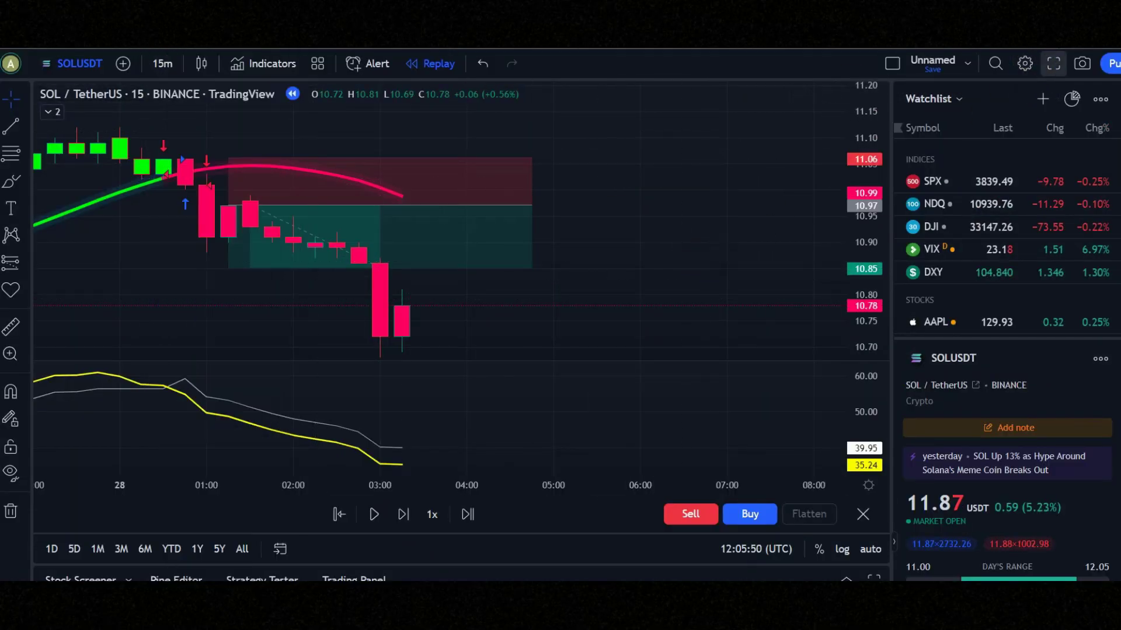
pyautogui.click(201, 64)
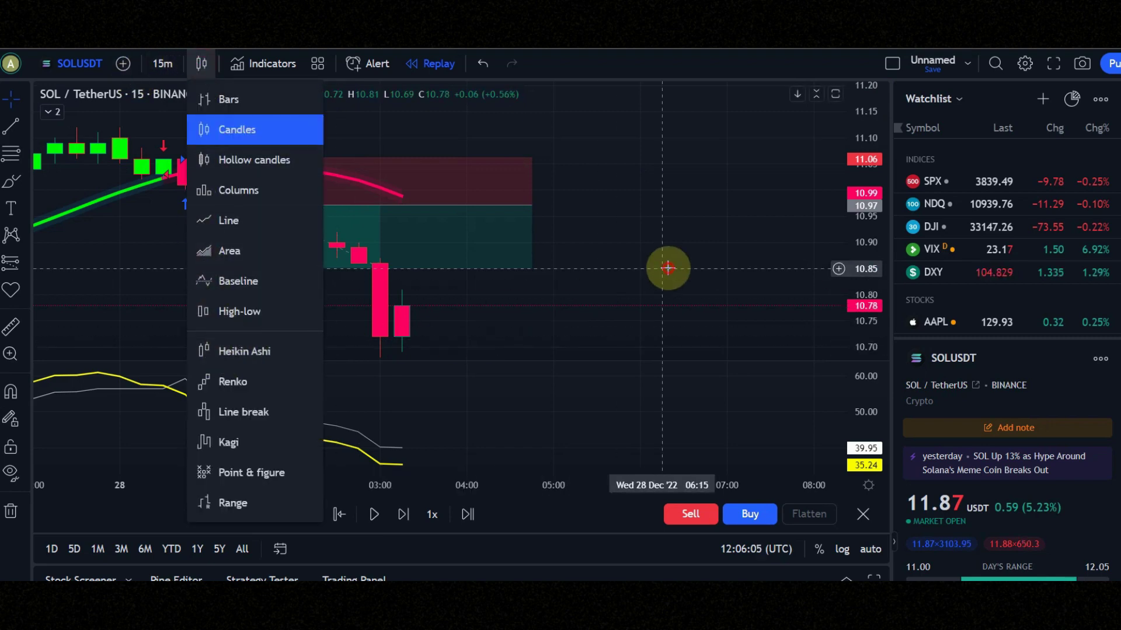
pyautogui.click(670, 268)
pyautogui.moveTo(175, 123)
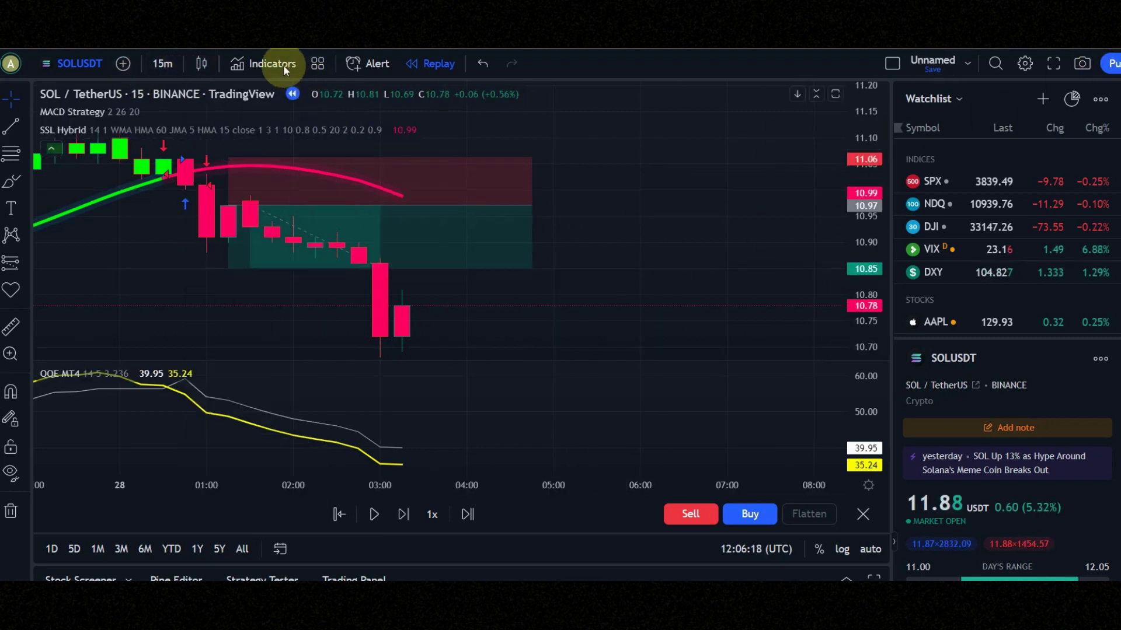
# Search indicators for 'macd stra', then 'qqe mt4', then 'ssl hybrid'.
pyautogui.click(273, 66)
pyautogui.write('mac')
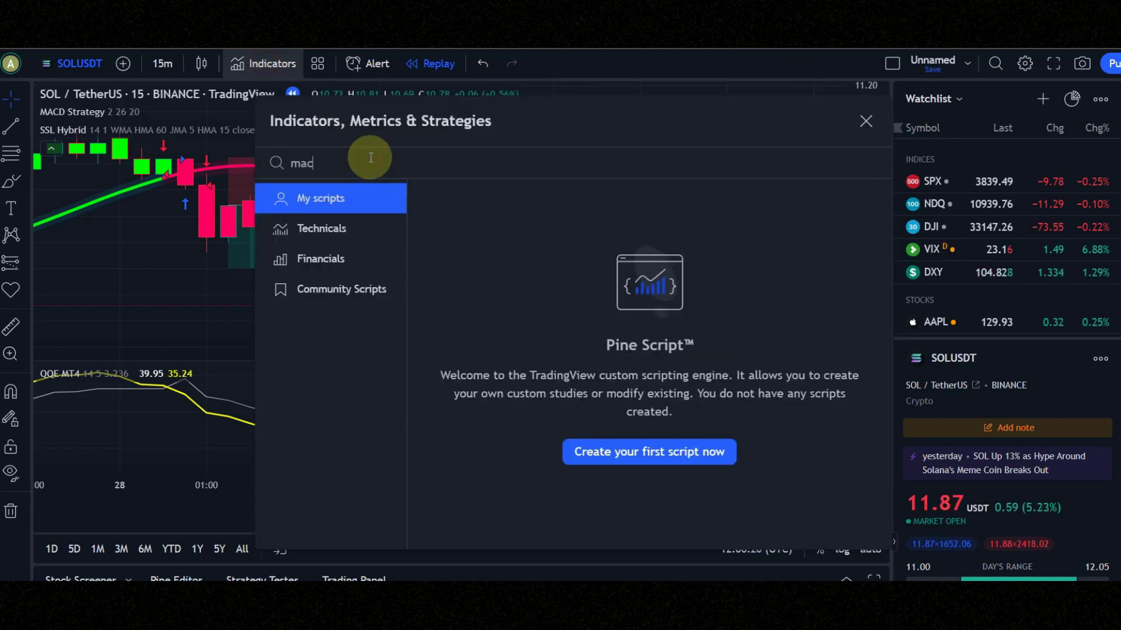
pyautogui.write('d stra')
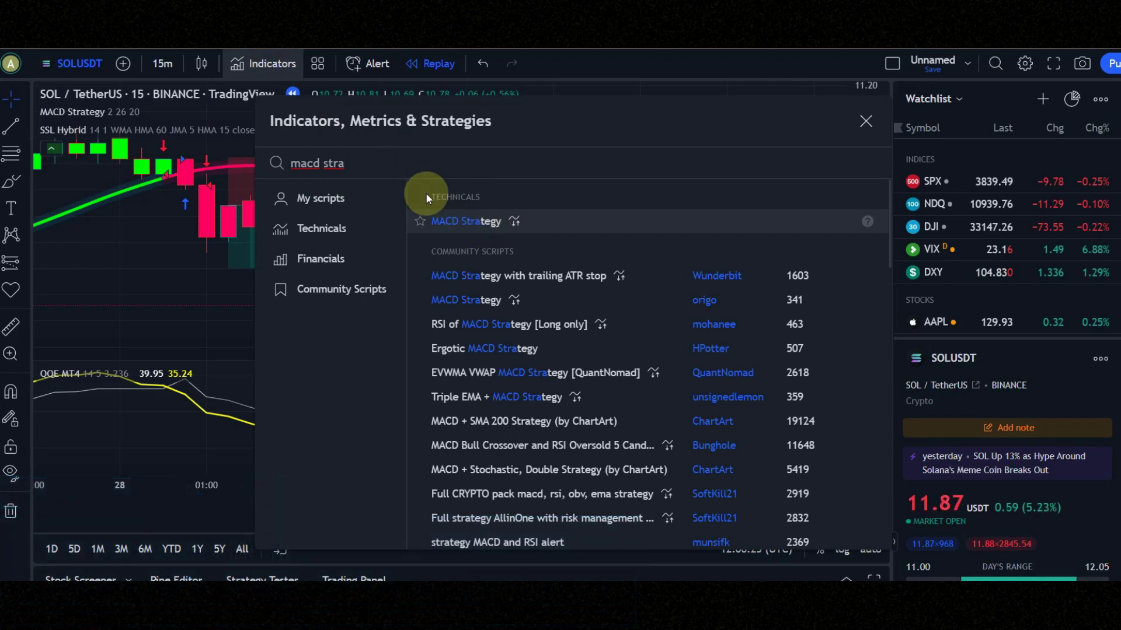
pyautogui.tripleClick(373, 162)
pyautogui.write('qe mt4')
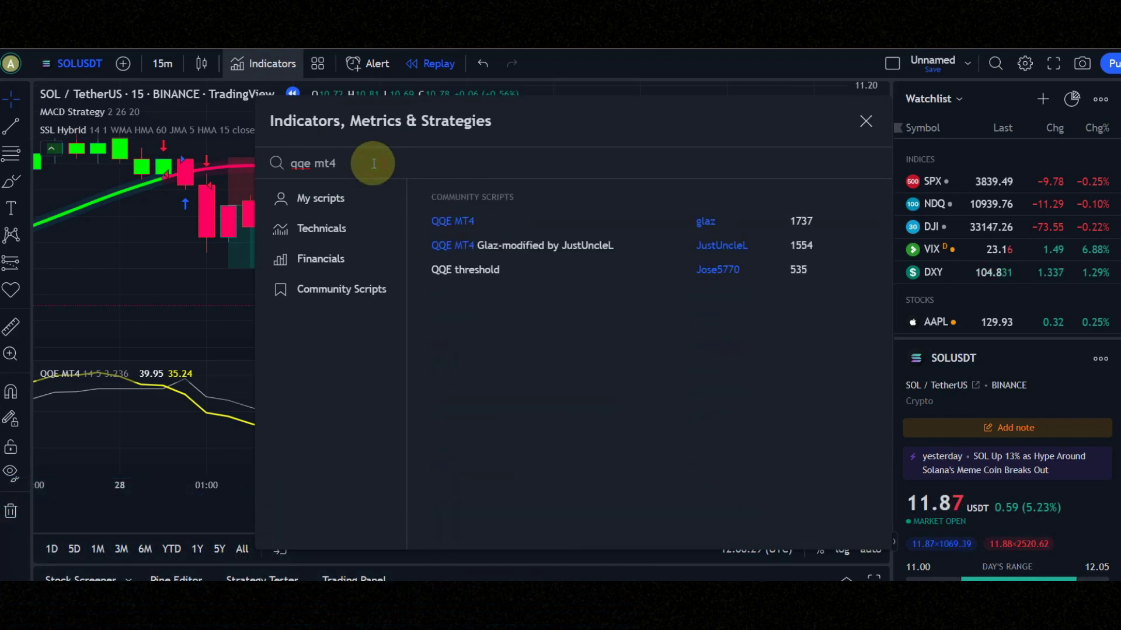
pyautogui.tripleClick(377, 161)
pyautogui.write('ssl')
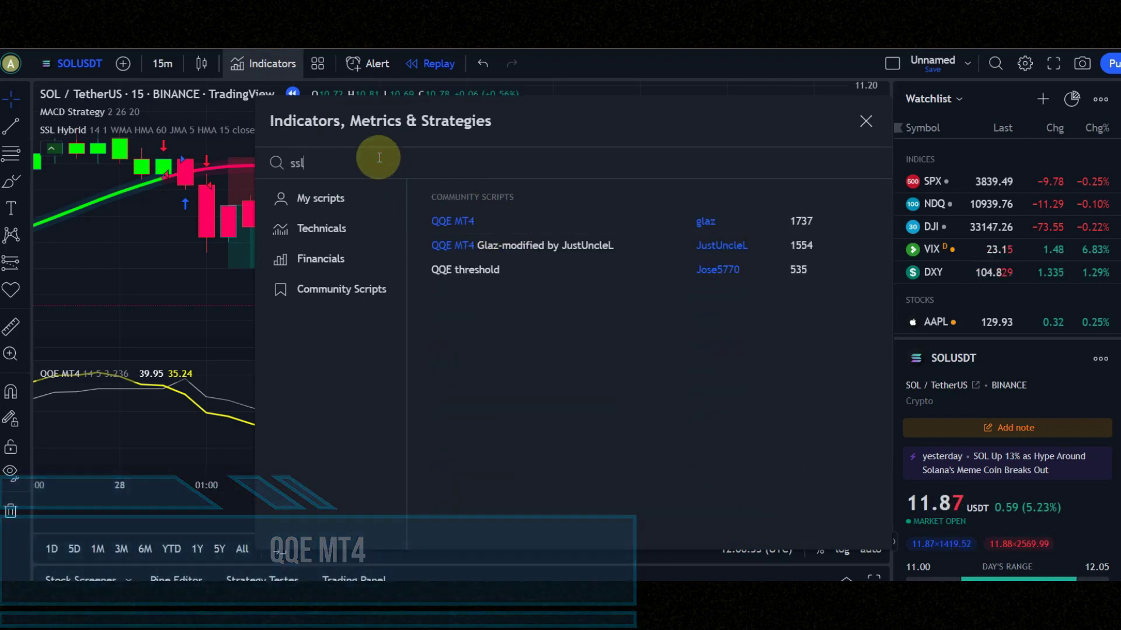
pyautogui.write(' hybrid')
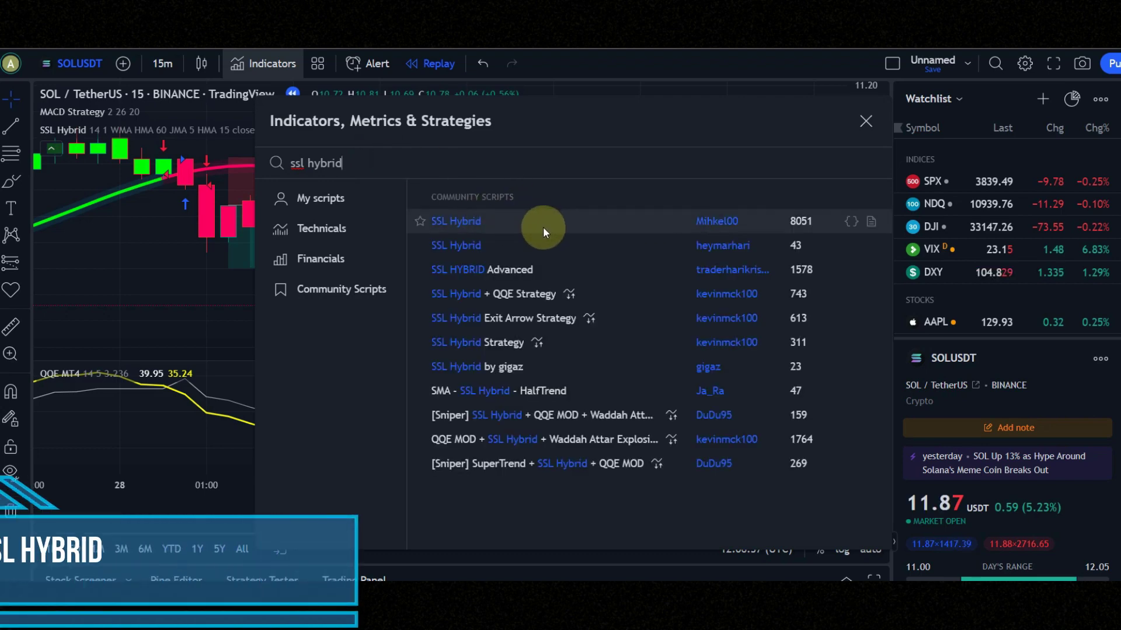
# Close the indicator search and review MACD Strategy's properties and style without changes.
pyautogui.click(865, 121)
pyautogui.click(175, 112)
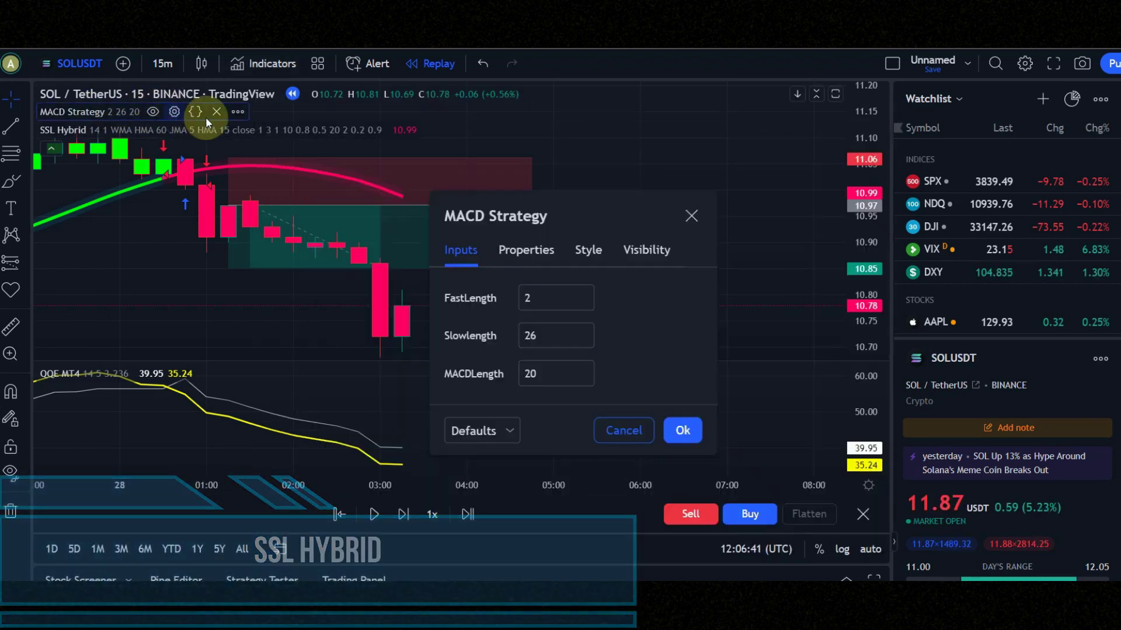
pyautogui.click(540, 255)
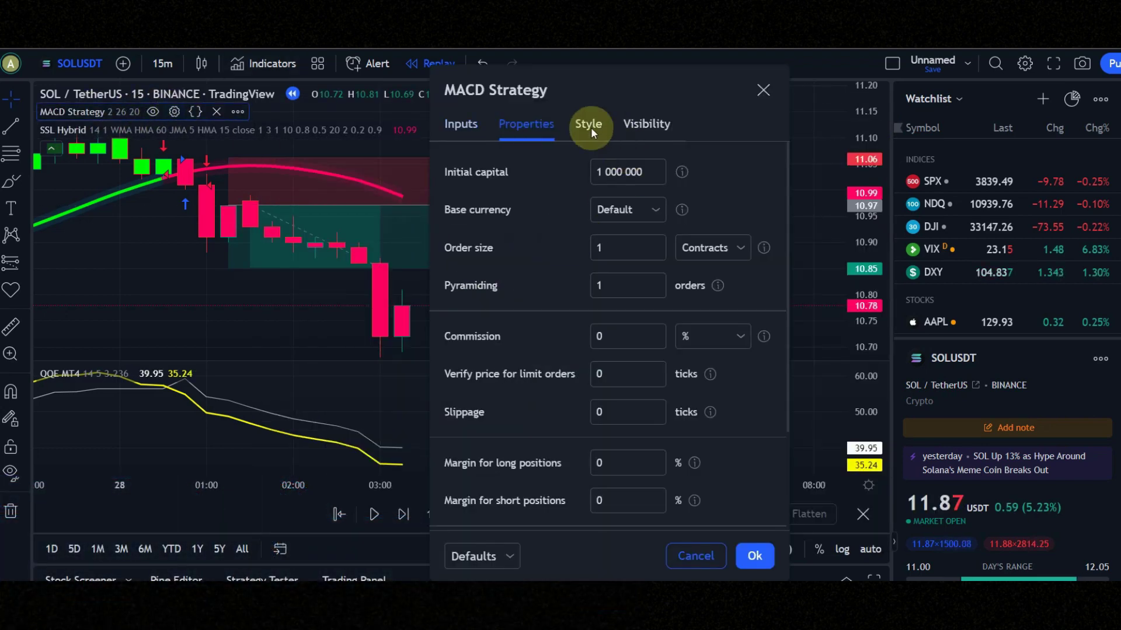
pyautogui.click(590, 127)
pyautogui.click(624, 276)
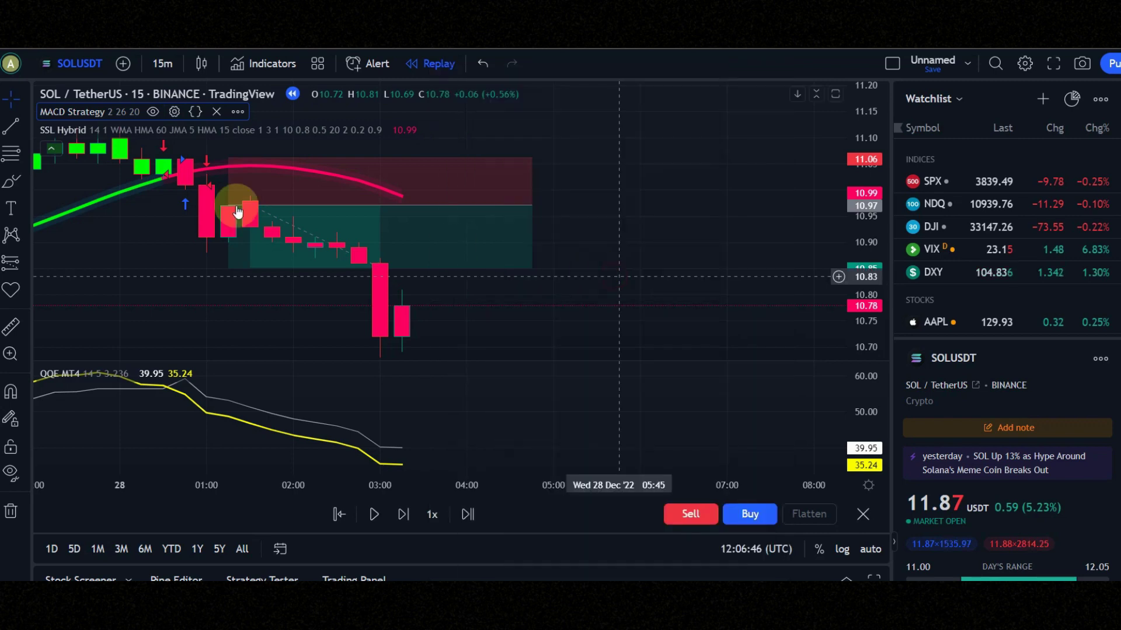
# Review SSL Hybrid inputs unchanged, then view QQE MT4 settings (RSI 14, Slow Factor 5, QQE 3.236).
pyautogui.click(416, 129)
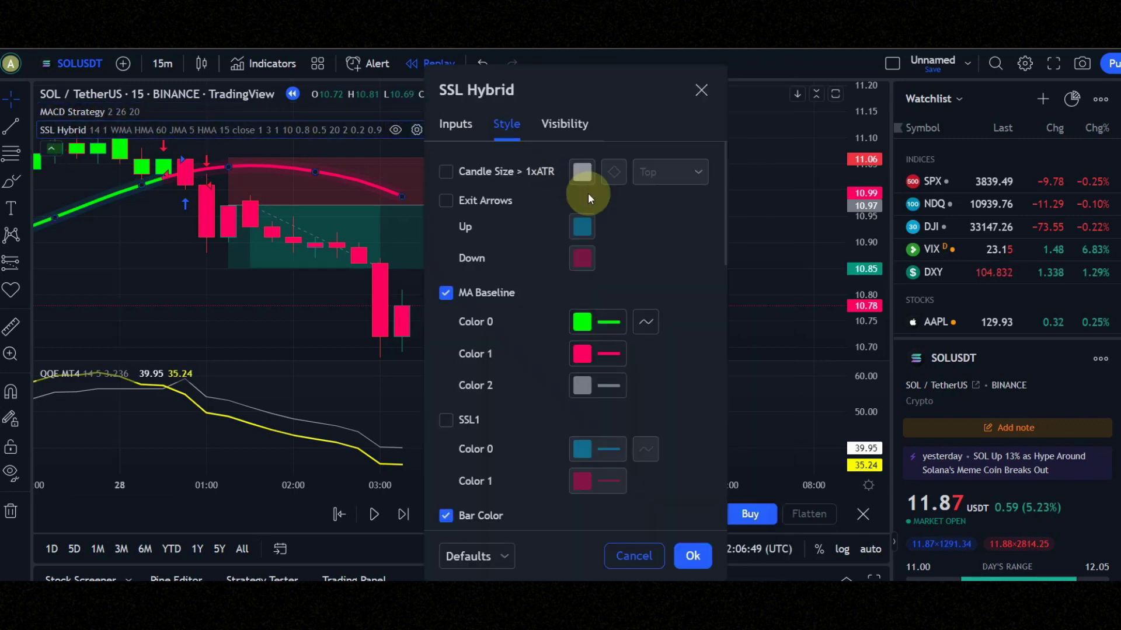
pyautogui.scroll(-2, 534, 226)
pyautogui.scroll(-2, 544, 236)
pyautogui.scroll(-1, 545, 241)
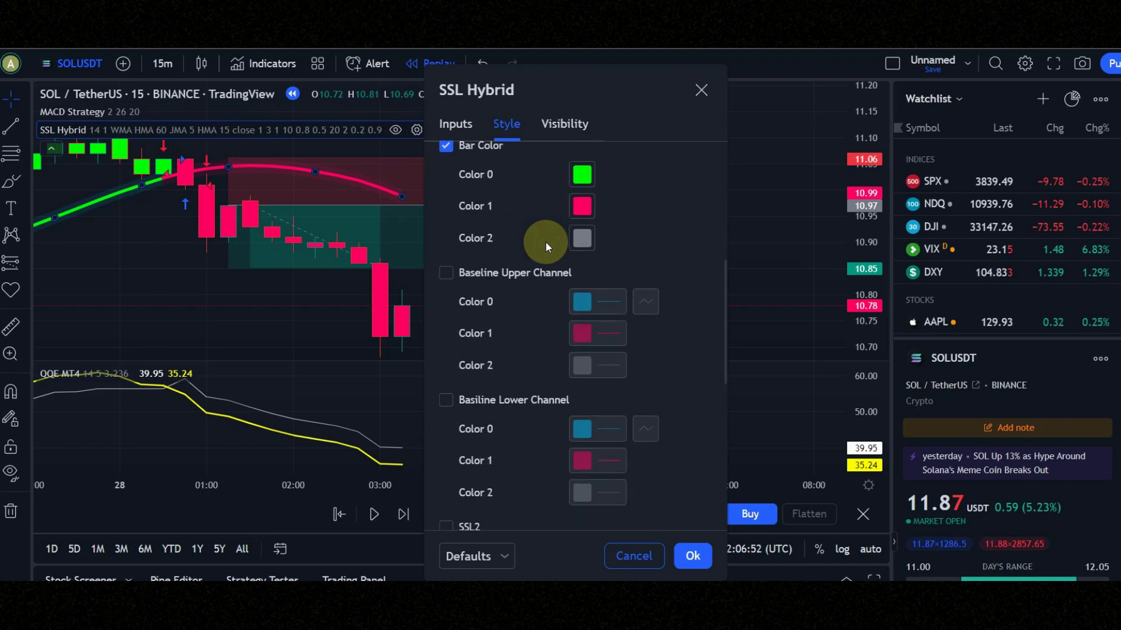
pyautogui.scroll(-2, 535, 271)
pyautogui.scroll(-2, 533, 275)
pyautogui.scroll(-5, 531, 272)
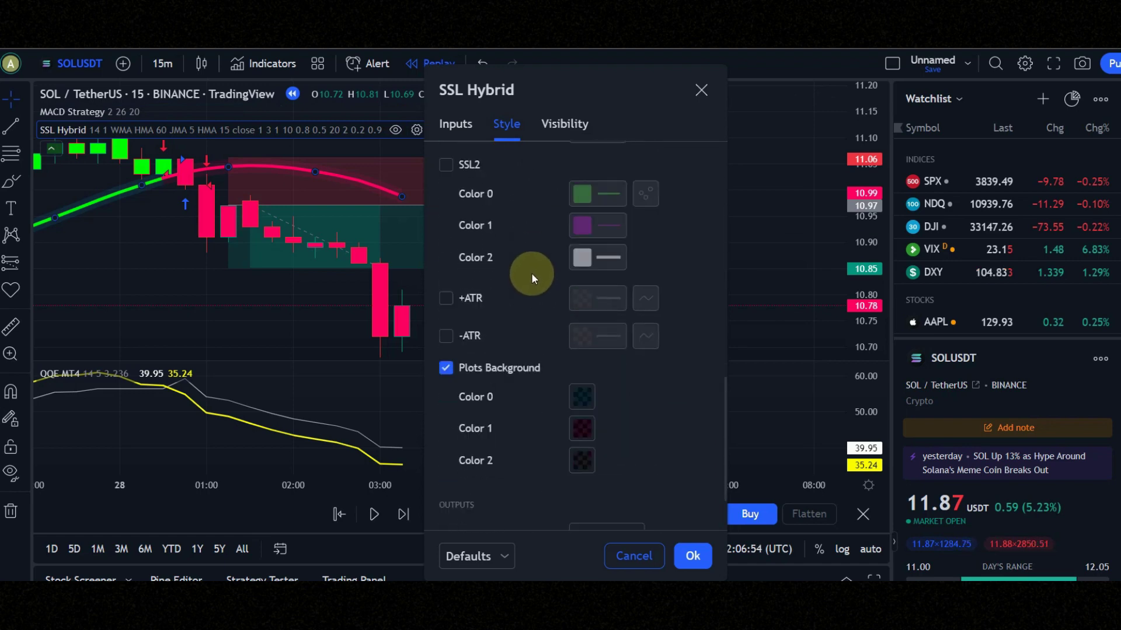
pyautogui.click(461, 136)
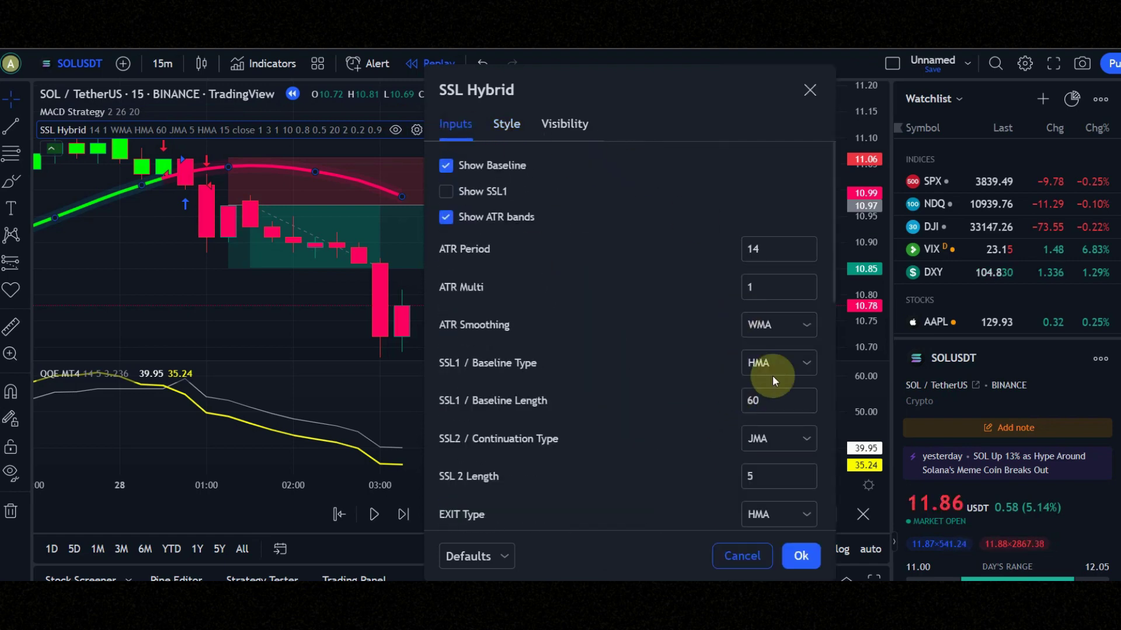
pyautogui.click(737, 560)
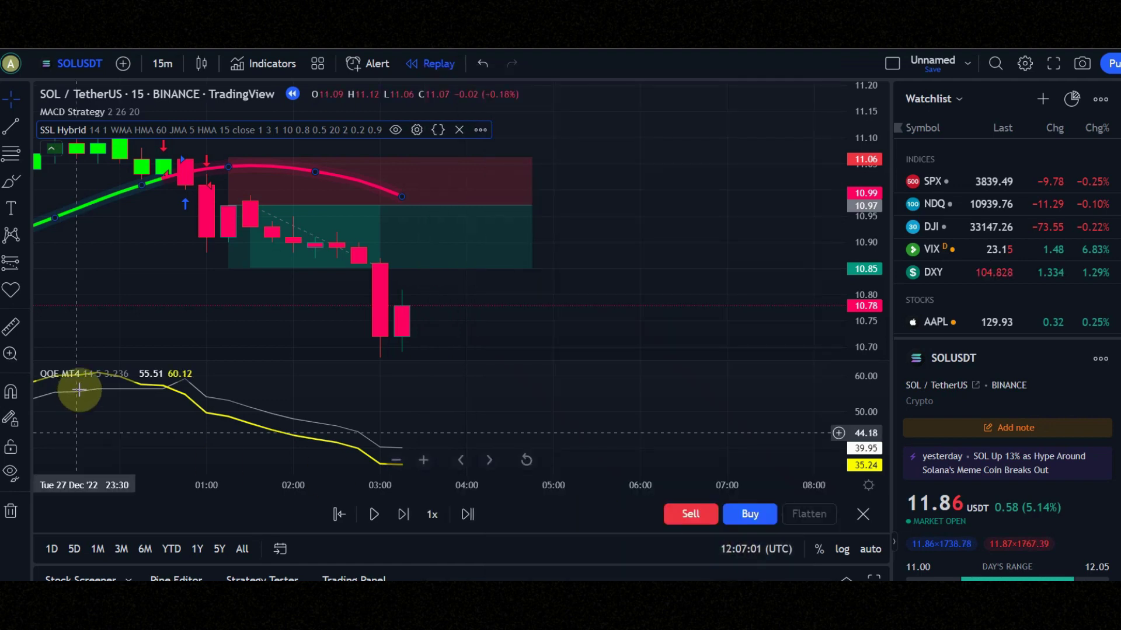
pyautogui.click(163, 374)
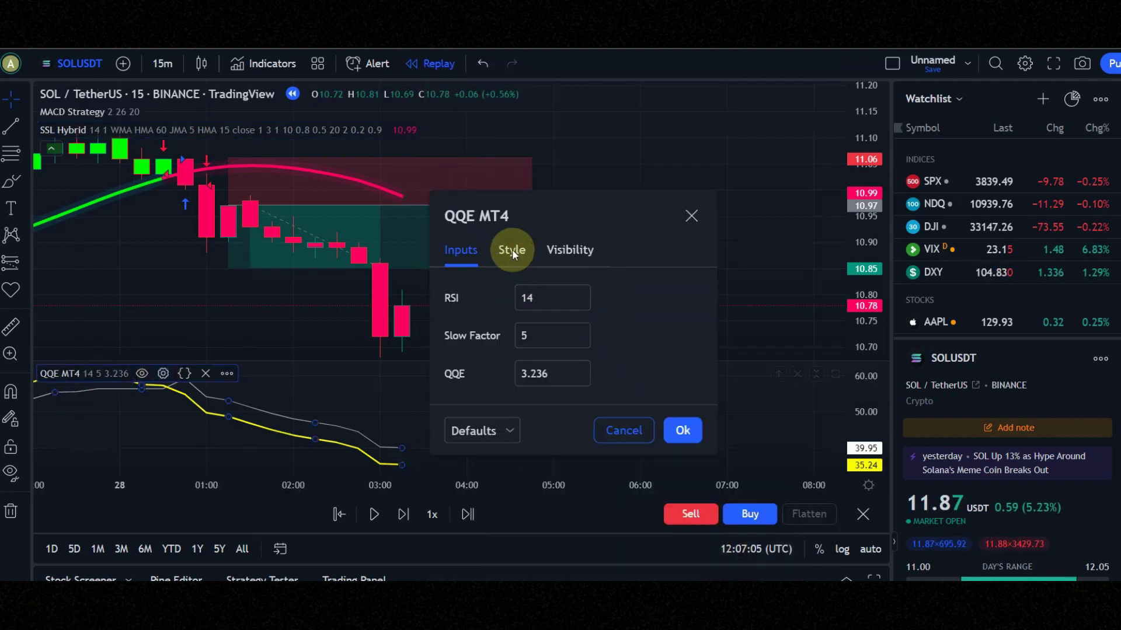
# Close QQE MT4 settings and pause the replay on the 31 Dec green buy-signal candle.
pyautogui.click(691, 217)
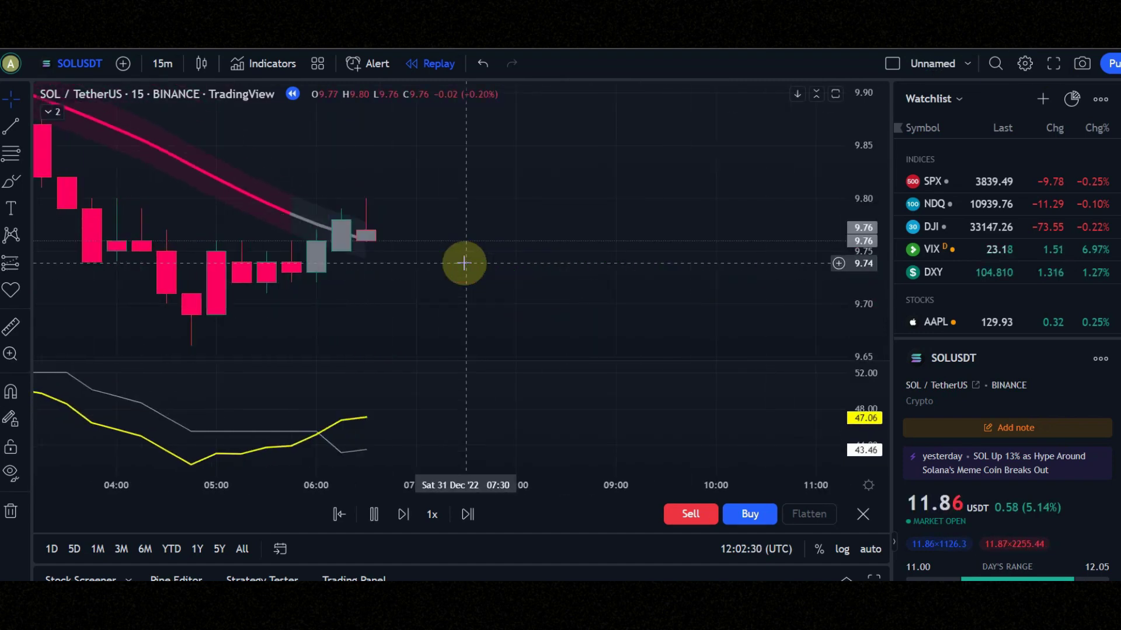
pyautogui.hotkey('shift', 'Down')
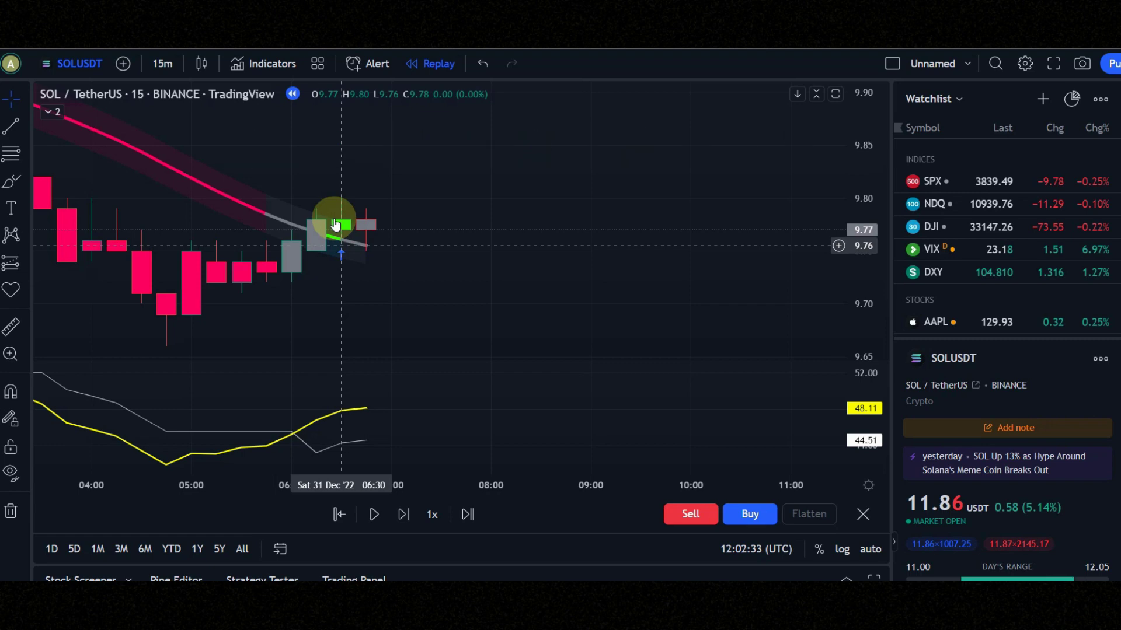
pyautogui.click(11, 263)
# Draw a 1.5 R/R long position (entry 9.77, stop 9.73, target 9.83), then resume replay.
pyautogui.click(79, 192)
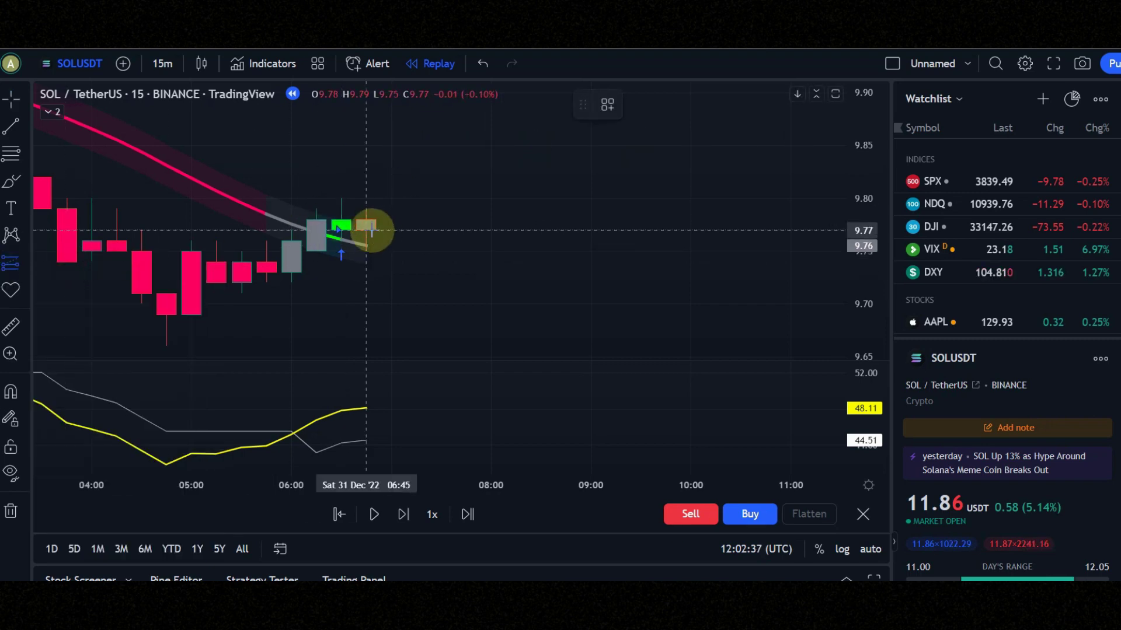
pyautogui.click(368, 230)
pyautogui.moveTo(366, 198); pyautogui.dragTo(368, 171)
pyautogui.moveTo(491, 231); pyautogui.dragTo(591, 233)
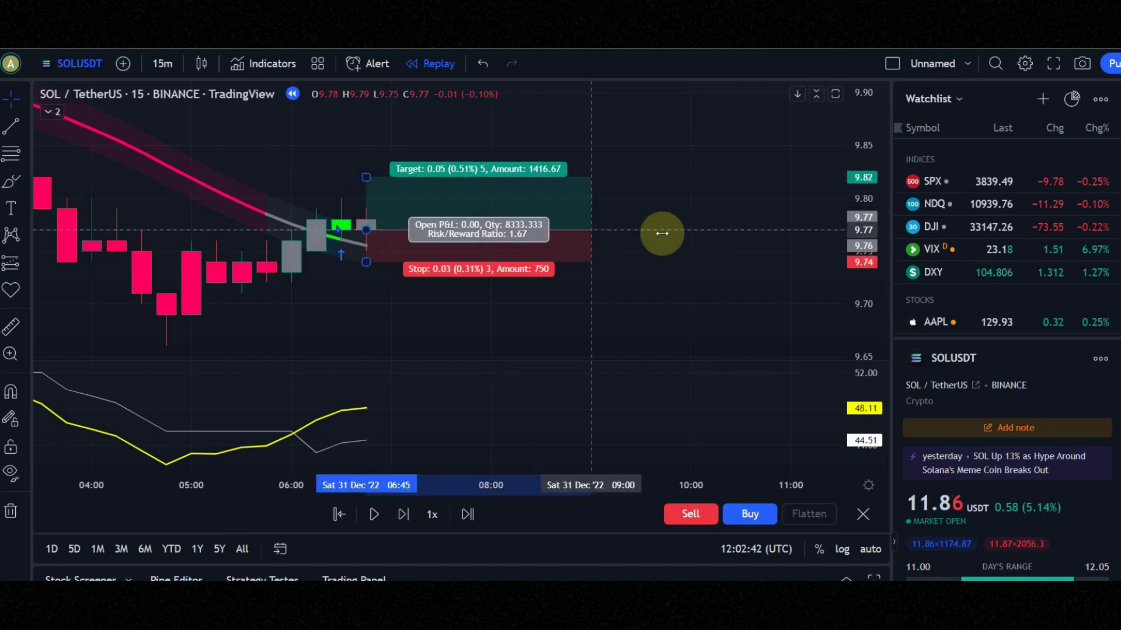
pyautogui.moveTo(366, 282); pyautogui.dragTo(366, 318)
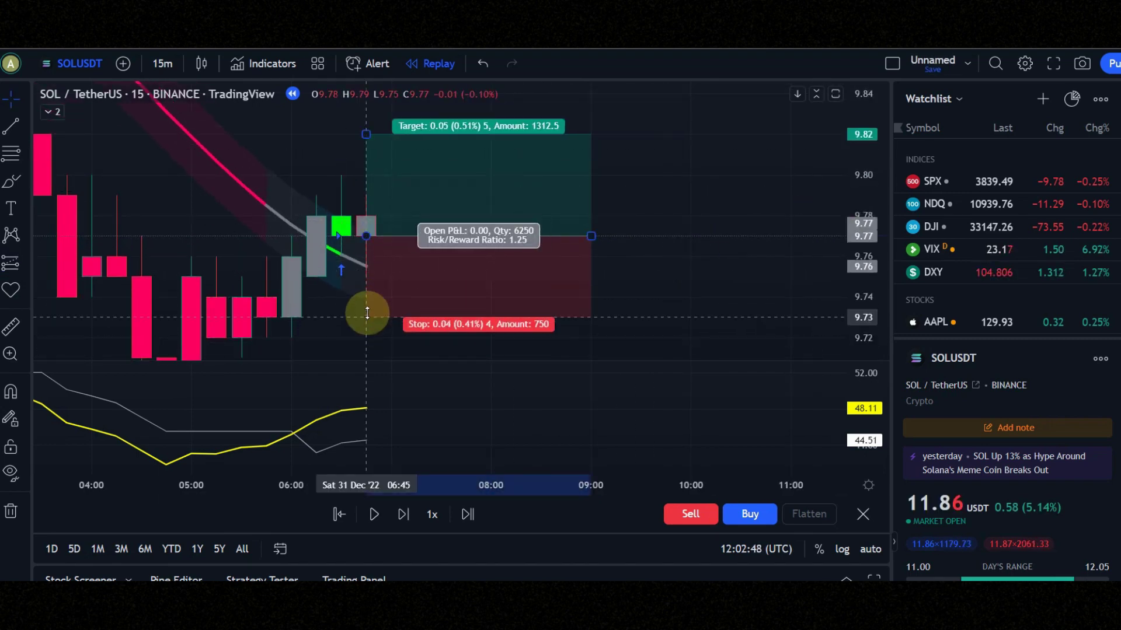
pyautogui.moveTo(369, 133); pyautogui.dragTo(369, 114)
pyautogui.moveTo(591, 235); pyautogui.dragTo(766, 236)
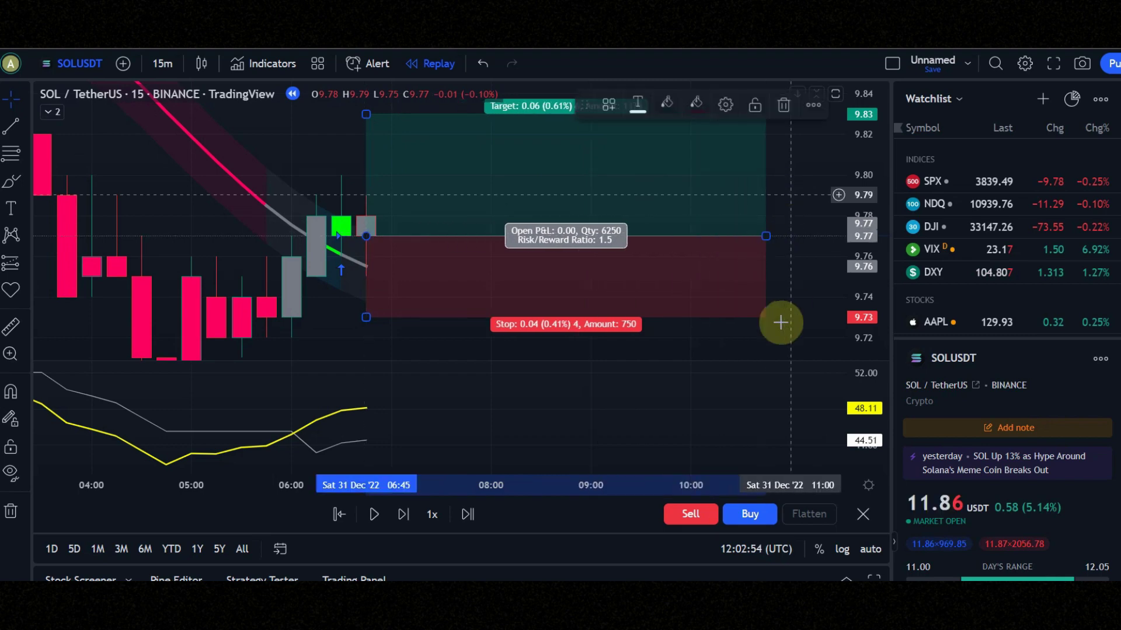
pyautogui.click(788, 340)
pyautogui.hotkey('shift', 'Down')
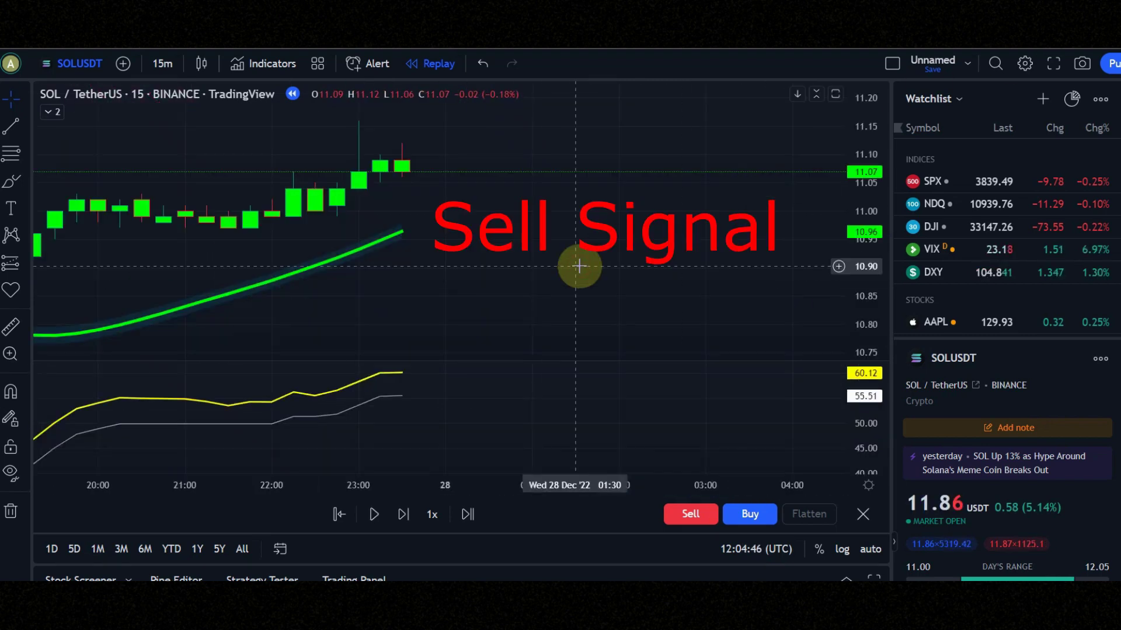
# Play the replay and pause at 28 Dec 01:00 on the red sell-signal candle.
pyautogui.hotkey('shift', 'Down')
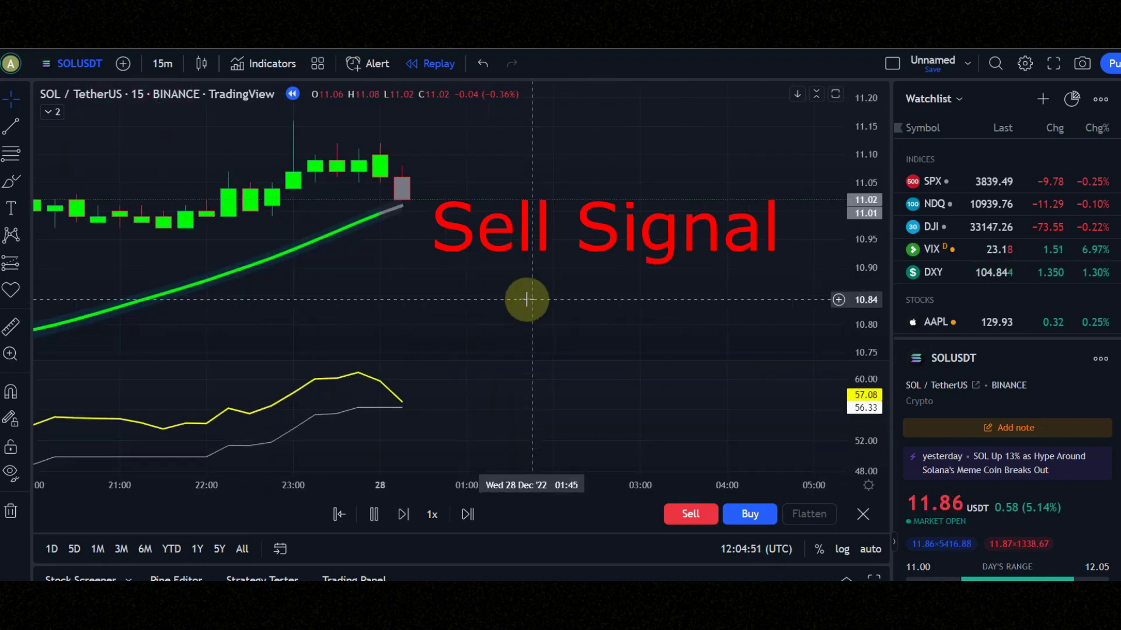
pyautogui.hotkey('shift', 'Down')
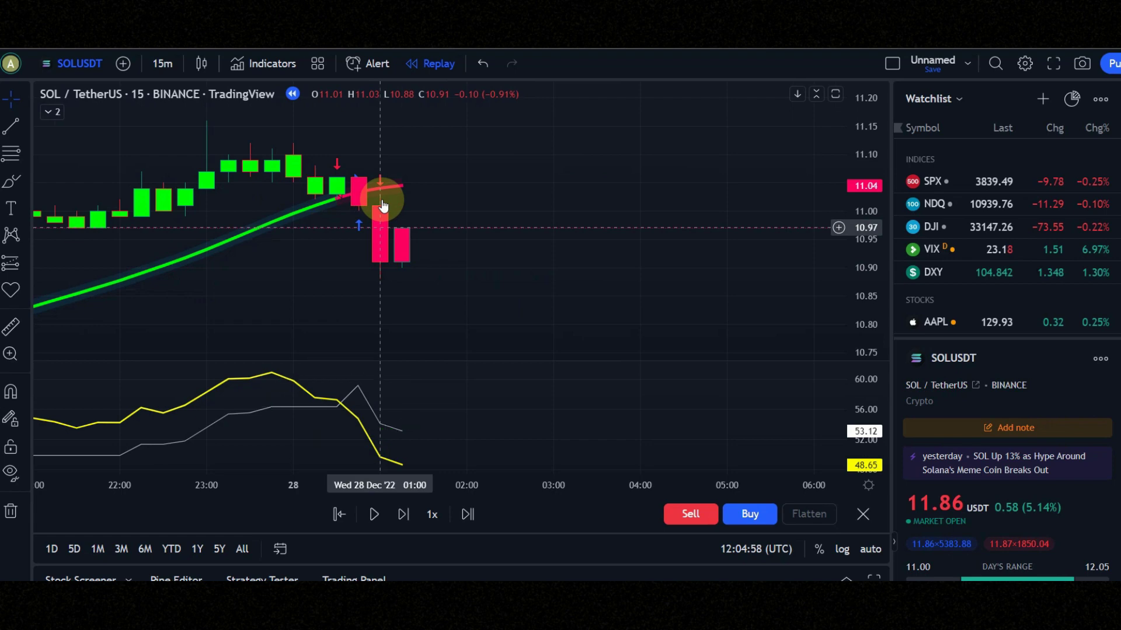
# Draw a short position (entry 10.97, stop 11.06, target 10.85), then replay past the target.
pyautogui.click(11, 262)
pyautogui.click(87, 293)
pyautogui.click(402, 206)
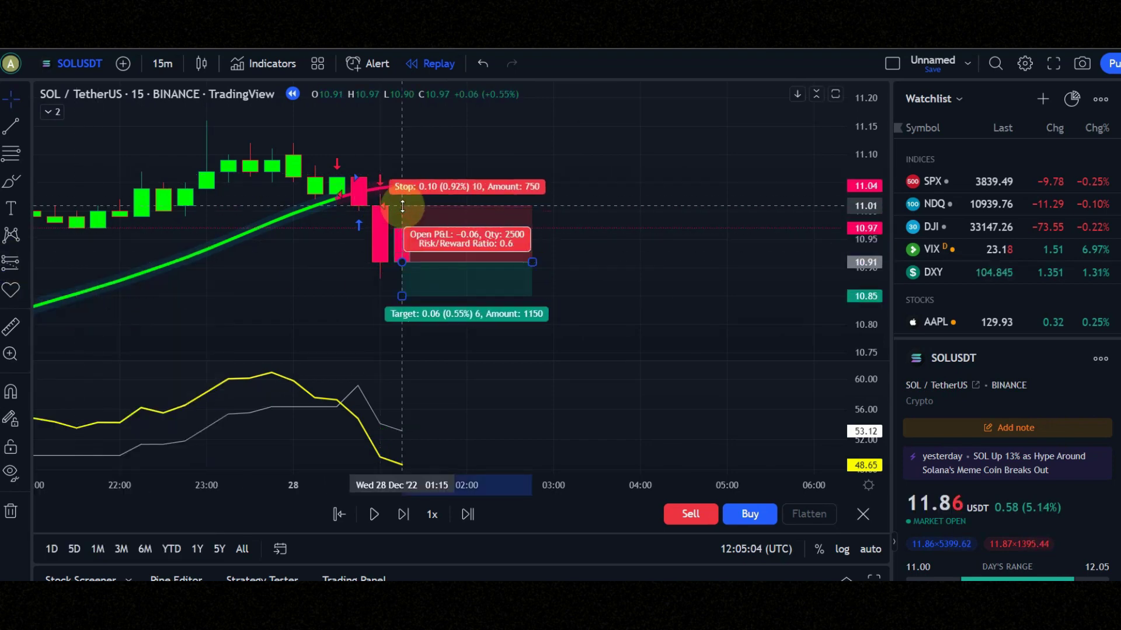
pyautogui.moveTo(404, 284)
pyautogui.mouseDown()
pyautogui.moveTo(402, 253)
pyautogui.moveTo(402, 283)
pyautogui.mouseUp()
pyautogui.moveTo(531, 229); pyautogui.dragTo(706, 229)
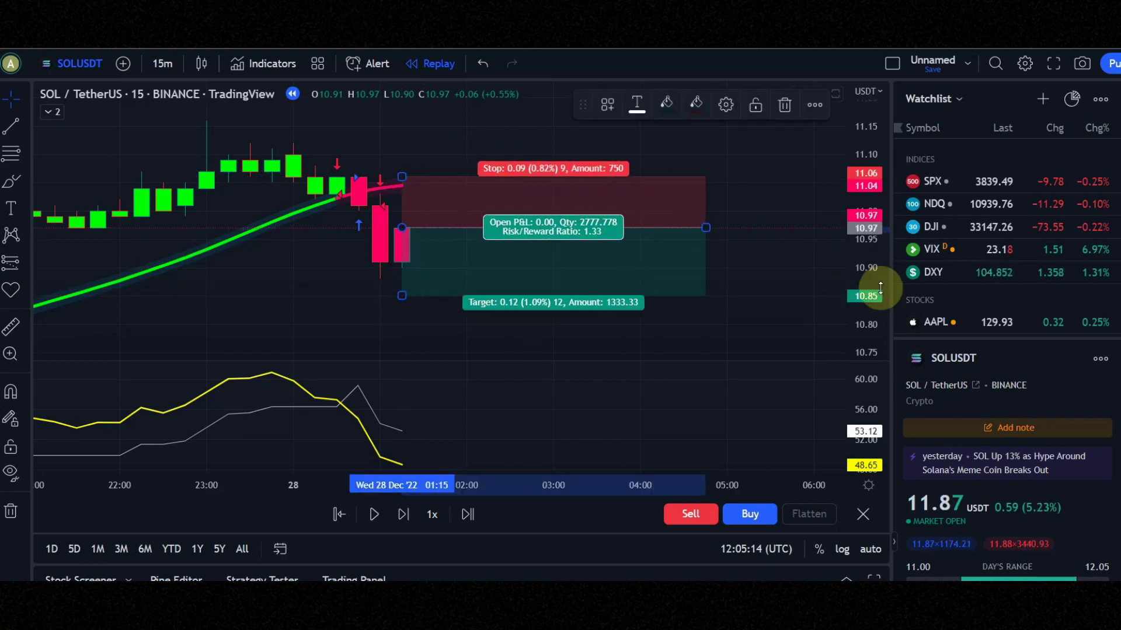
pyautogui.click(776, 282)
pyautogui.hotkey('shift', 'Down')
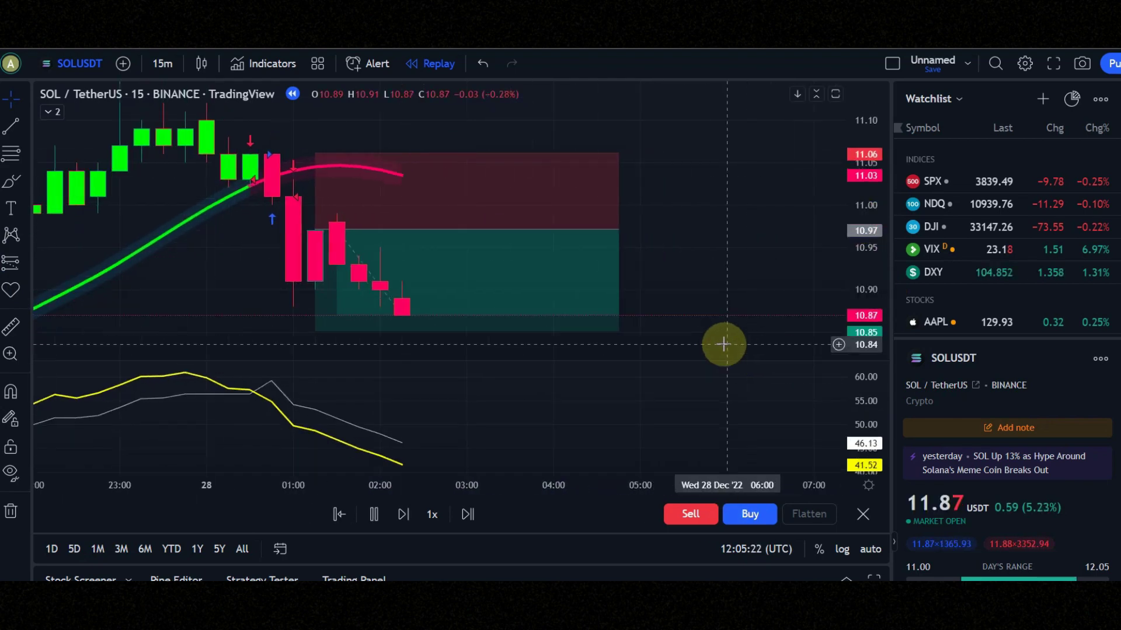
pyautogui.hotkey('shift', 'Down')
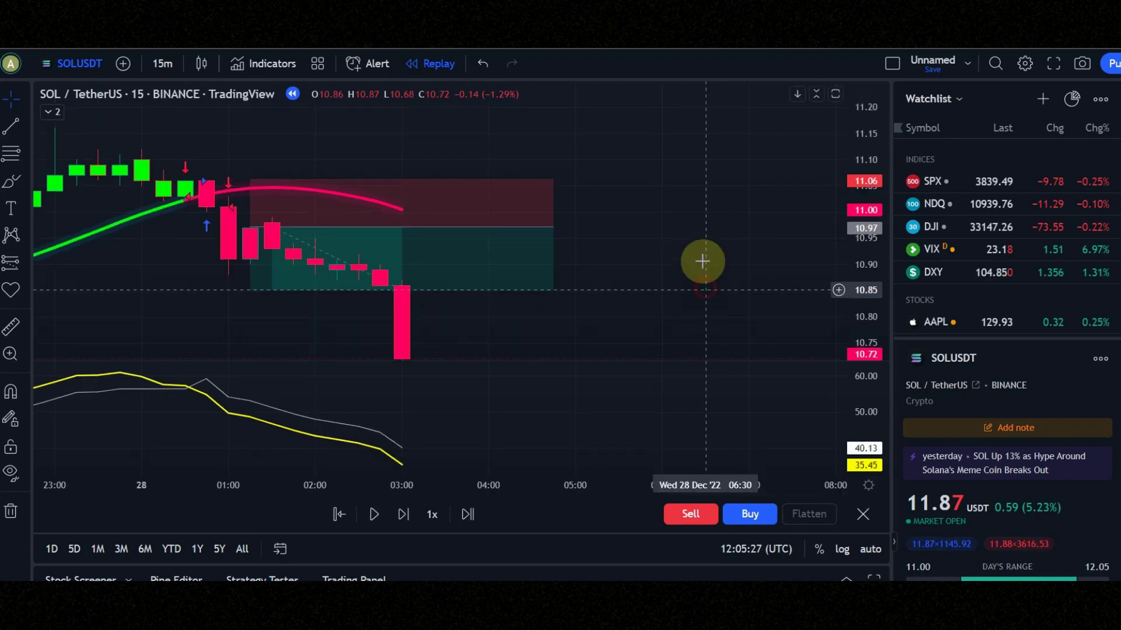